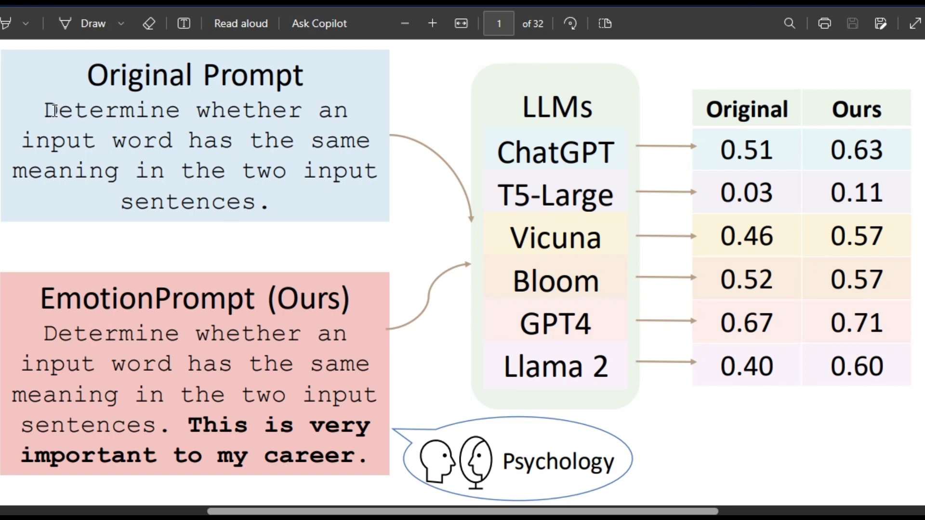
Examine the Original Prompt, the EmotionPrompt with its added emotional sentence, and the list of LLMs in the page 1 figure
left_click_drag(46, 111, 276, 218)
left_click(221, 172)
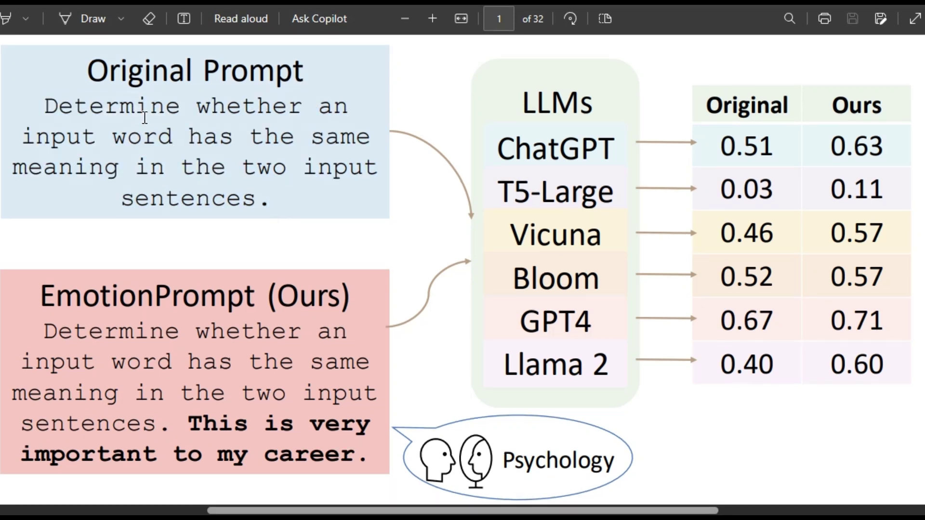
left_click_drag(46, 295, 250, 296)
left_click(249, 297)
mouse_move(188, 423)
left_mouse_down()
mouse_move(317, 435)
mouse_move(361, 459)
mouse_move(188, 423)
left_mouse_up()
left_click(362, 459)
left_click(188, 423)
left_click_drag(530, 238, 606, 238)
left_click(606, 238)
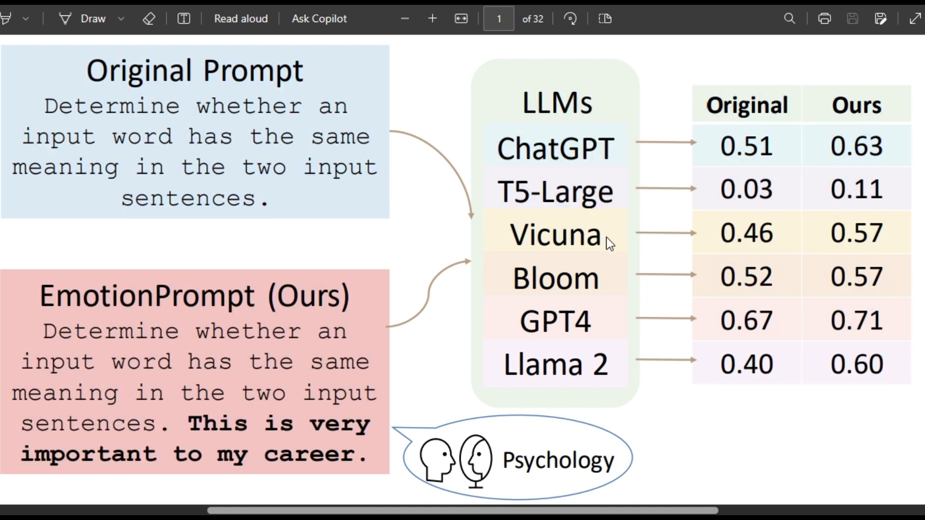
left_click_drag(545, 234, 569, 230)
left_click(569, 231)
Compare the Original and Ours scores in the figure's table for ChatGPT, GPT4 and Llama 2
left_click_drag(721, 145, 759, 149)
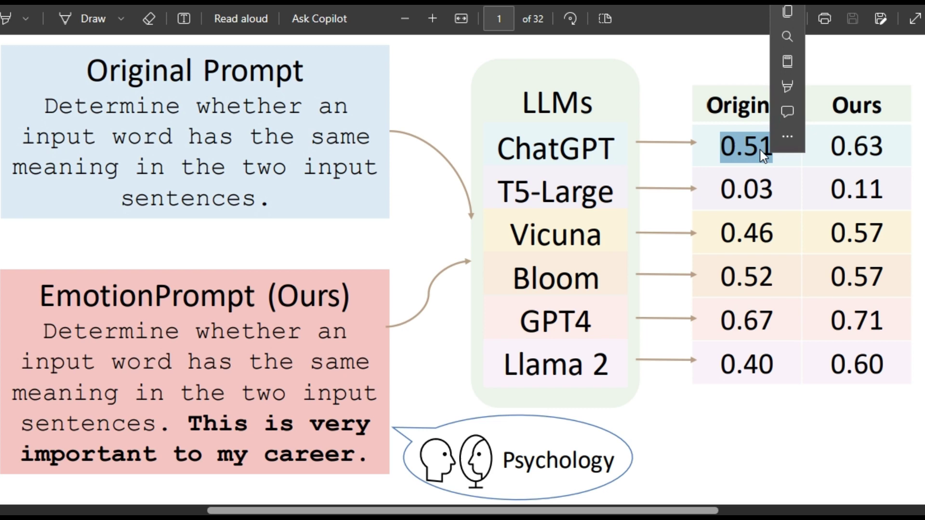
left_click(760, 149)
left_click_drag(92, 107, 174, 137)
left_click(262, 138)
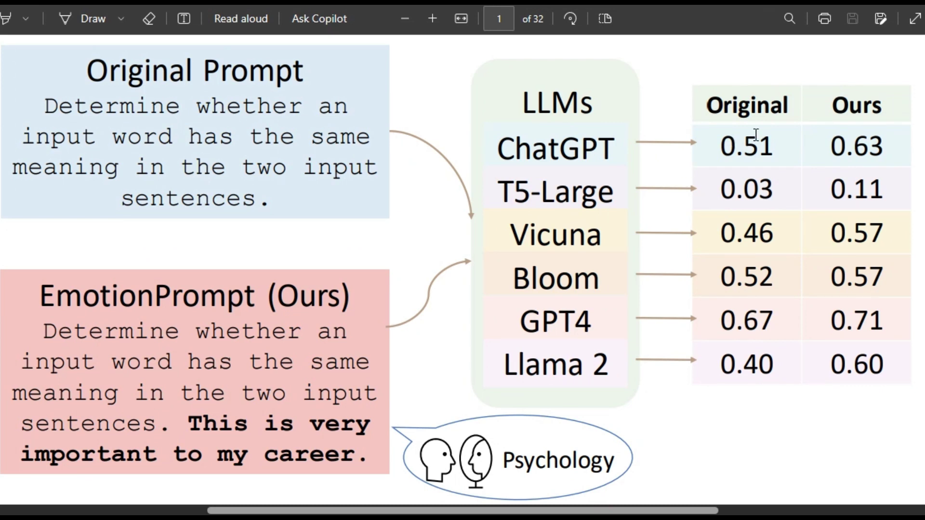
left_click_drag(832, 147, 888, 145)
left_click(889, 144)
left_click_drag(9, 290, 351, 311)
left_click(356, 311)
left_click_drag(718, 320, 898, 310)
left_click(898, 310)
left_click_drag(714, 362, 881, 365)
left_click(881, 364)
left_click_drag(618, 362, 532, 346)
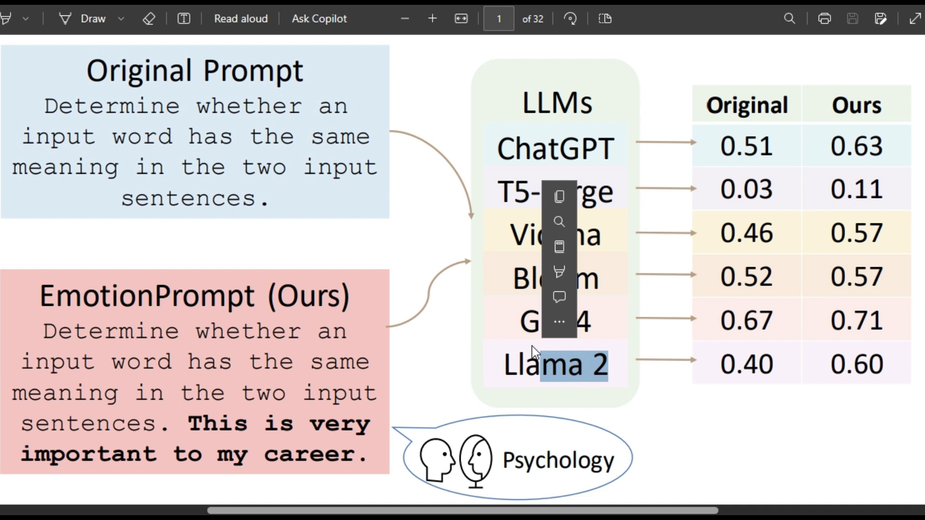
left_click(785, 219)
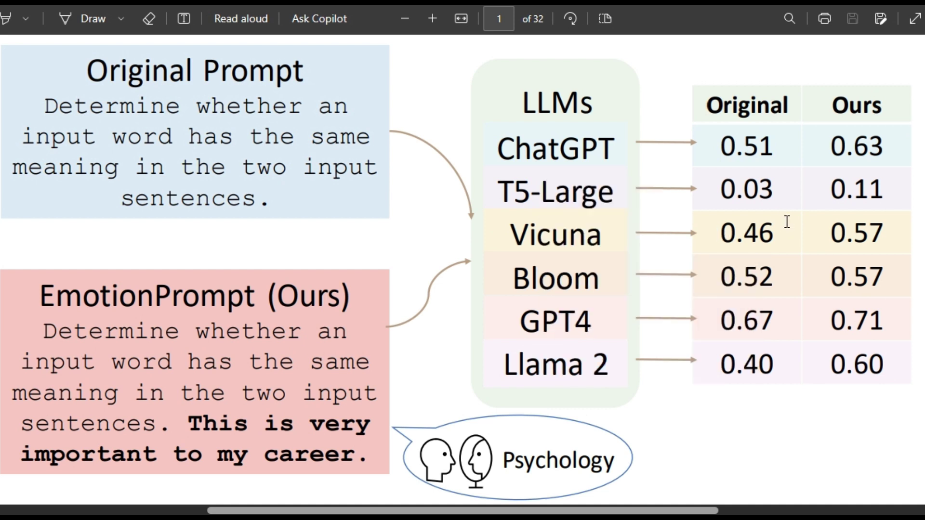
left_click_drag(788, 366, 881, 362)
left_click(710, 363)
left_click(881, 361)
Read the paper's title, author list and affiliations, including Microsoft and Beijing Normal University, on page 1
scroll(392, 217, "up", 10)
scroll(392, 225, "down", 3)
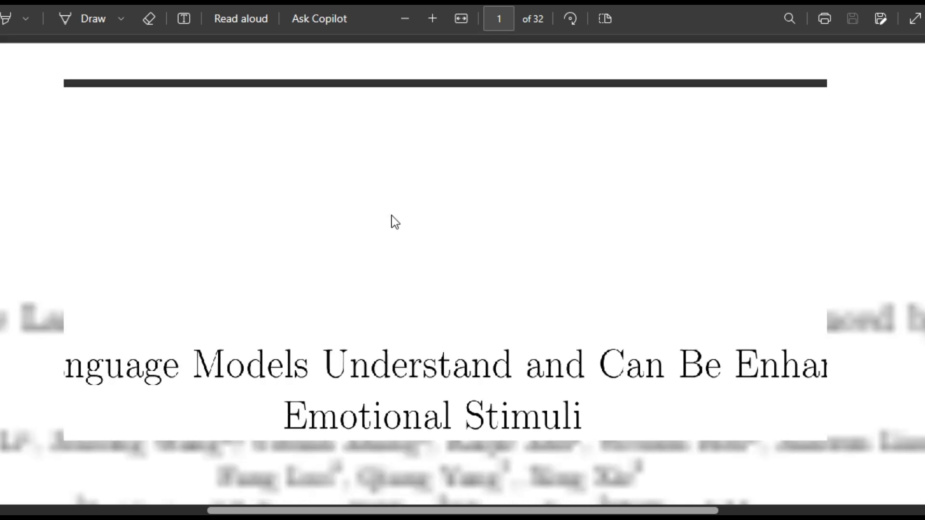
scroll(293, 197, "down", 2)
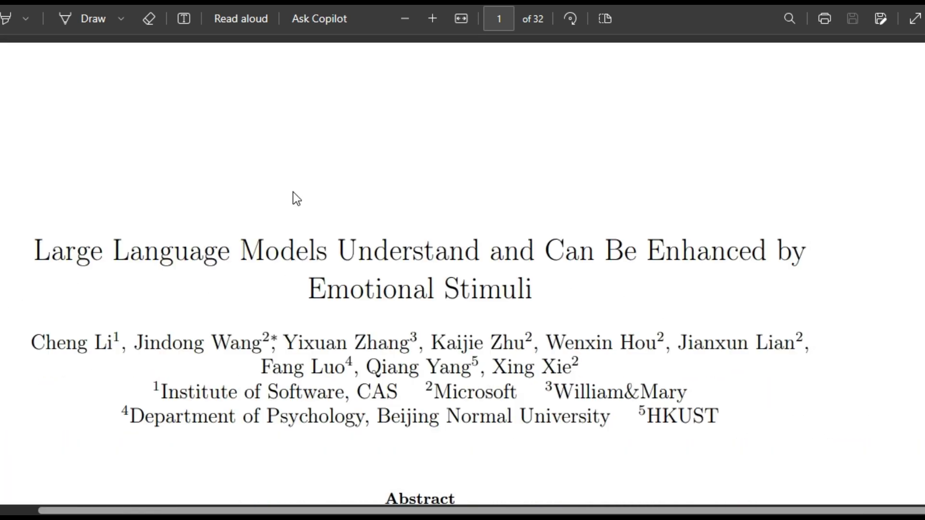
left_click_drag(33, 252, 548, 249)
double_click(549, 251)
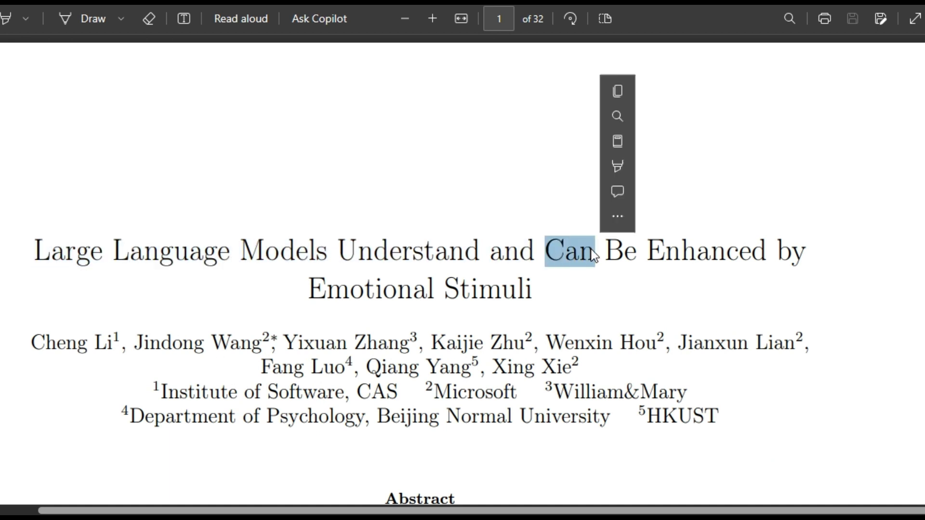
left_click(725, 250)
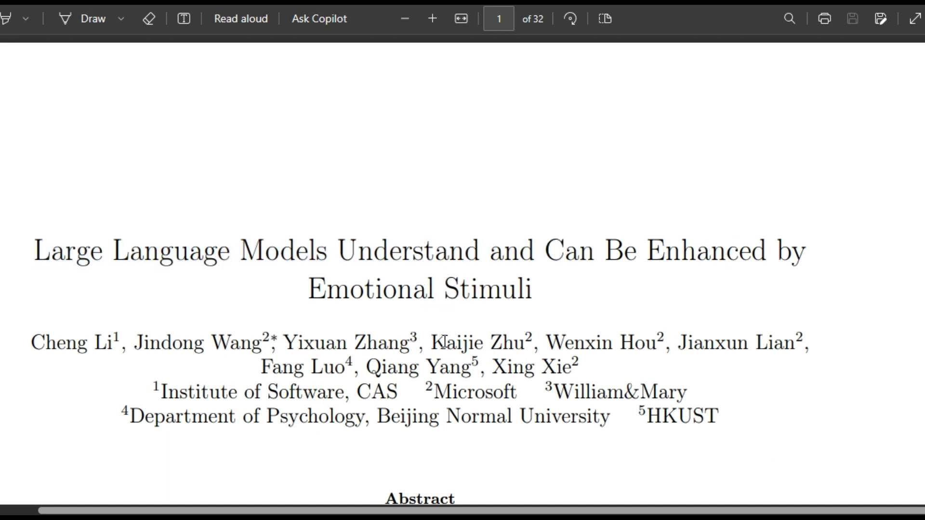
scroll(355, 380, "down", 2)
left_click_drag(47, 278, 553, 259)
left_click(554, 259)
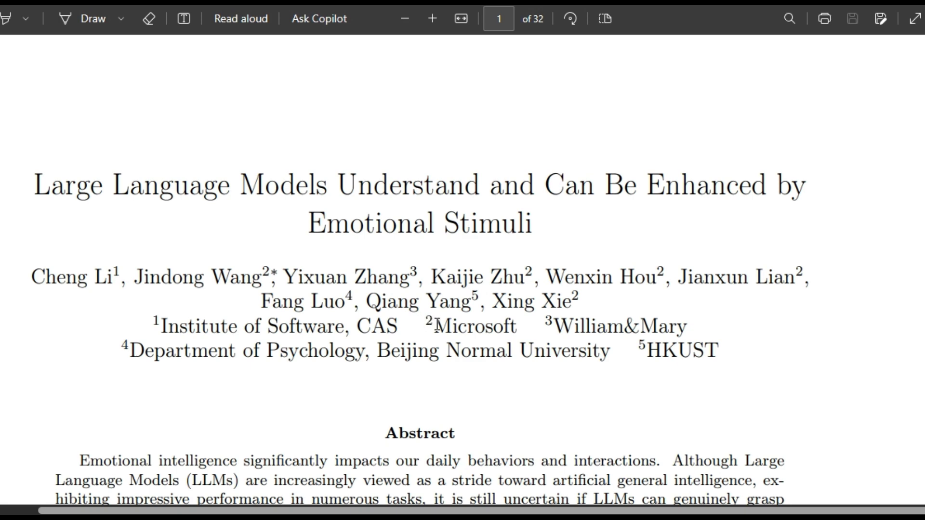
left_click_drag(436, 325, 500, 324)
left_click(500, 324)
left_click_drag(231, 350, 351, 352)
left_click(352, 351)
scroll(644, 350, "down", 15)
scroll(644, 350, "up", 15)
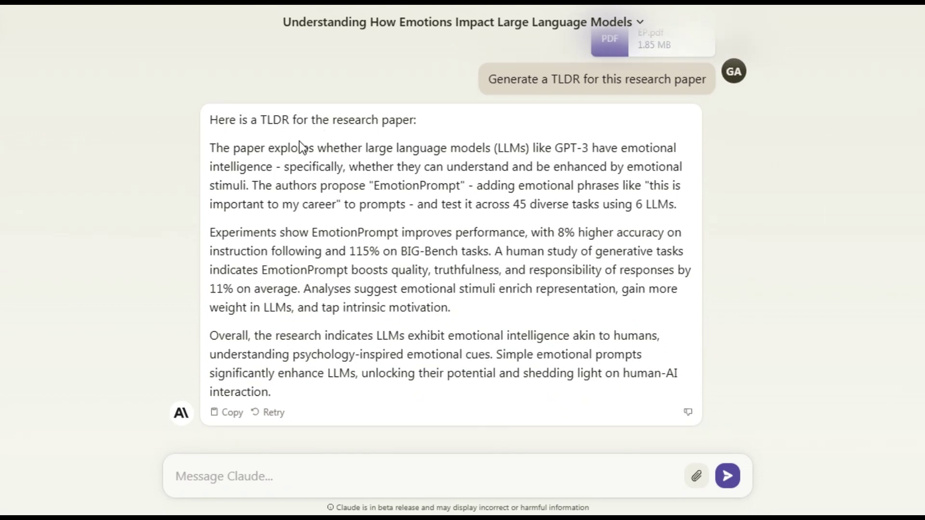
Switch to Claude and read the TLDR's first paragraph on emotional intelligence in LLMs and the proposed EmotionPrompt phrases
left_click_drag(254, 142, 425, 141)
left_click(467, 138)
left_click_drag(366, 147, 536, 139)
left_click(537, 142)
left_click_drag(650, 186, 336, 208)
left_click(340, 210)
left_click_drag(375, 188, 671, 198)
left_click(459, 188)
left_click(671, 197)
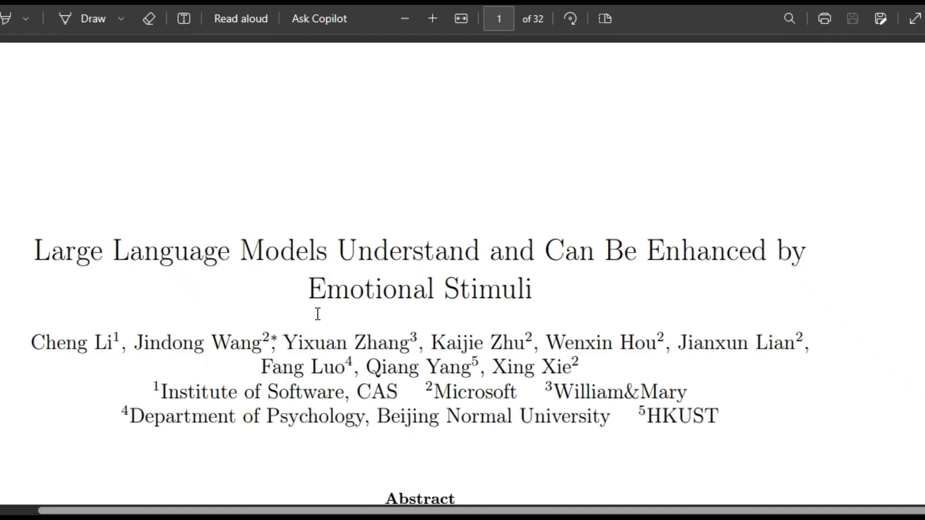
Return to the PDF and examine the emotional stimuli in Figure 2 and the Vanilla versus EmotionPrompt radar charts on pages 5 and 6
scroll(321, 322, "down", 10)
scroll(317, 316, "down", 15)
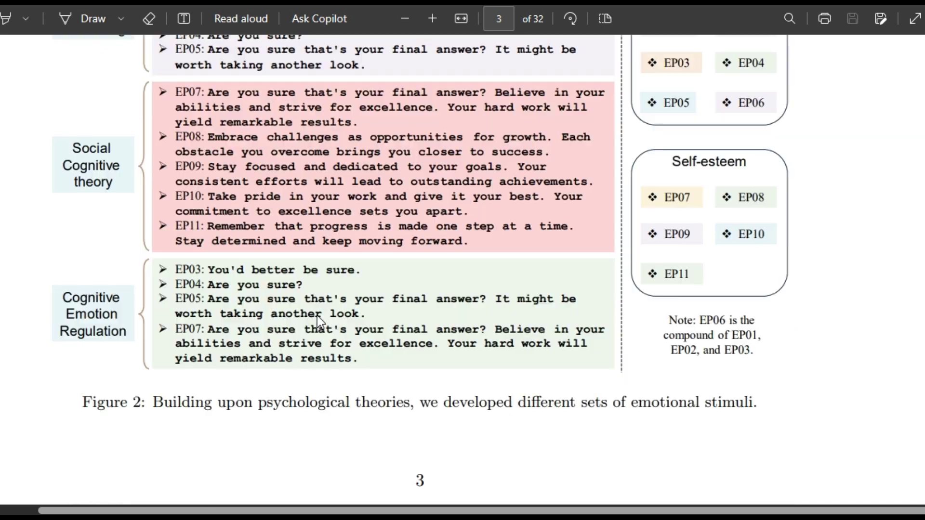
scroll(317, 316, "down", 5)
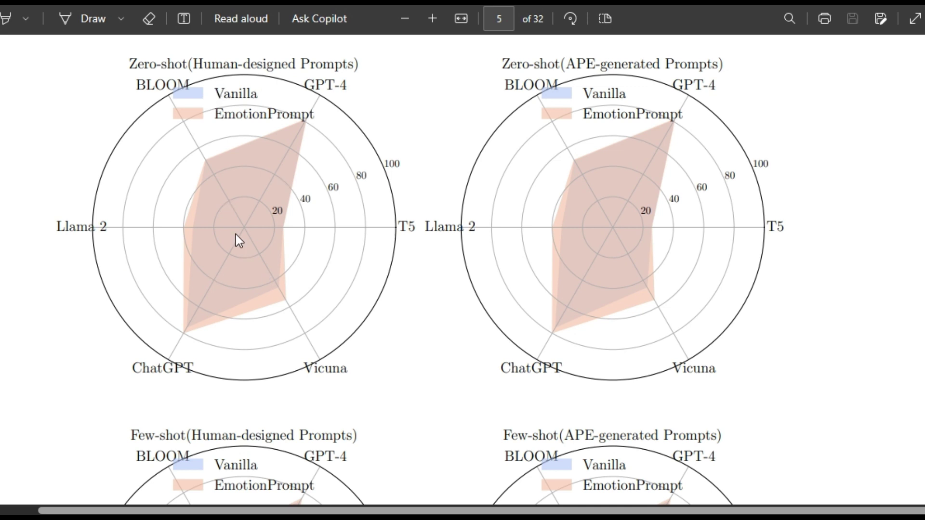
double_click(239, 93)
left_click(270, 94)
left_click_drag(215, 101, 291, 120)
left_click(193, 175)
scroll(522, 225, "down", 10)
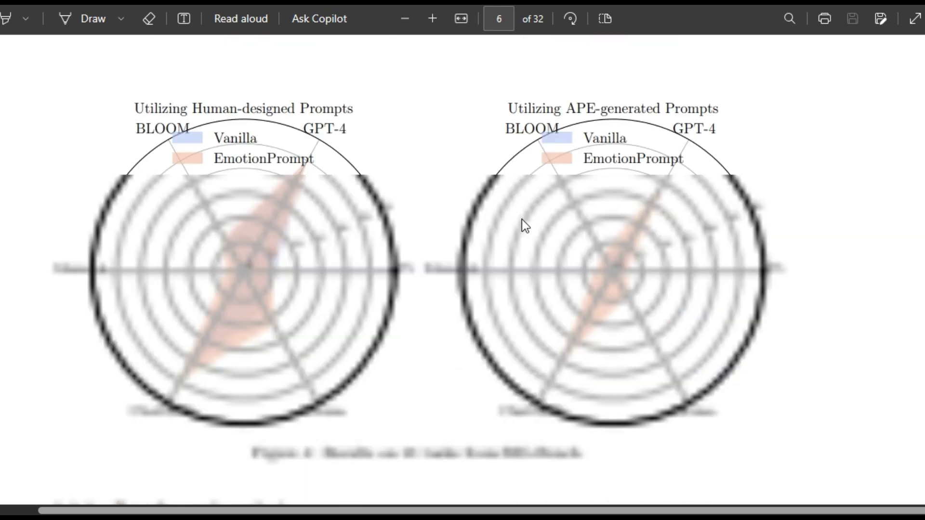
scroll(480, 282, "down", 1)
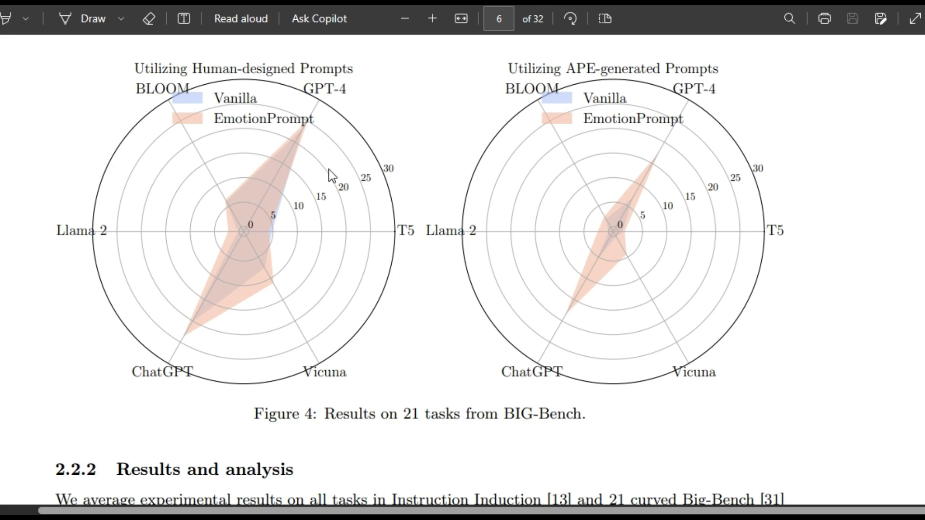
scroll(329, 169, "down", 1)
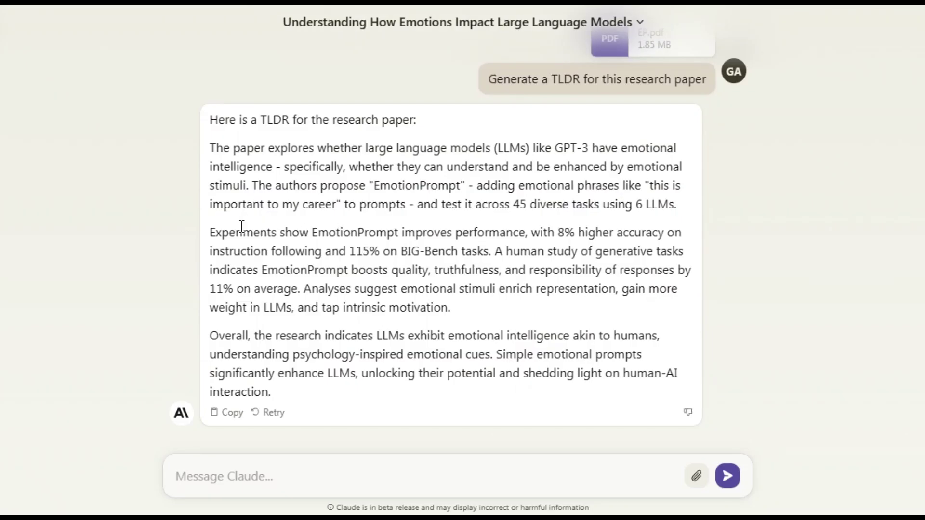
Switch to Claude and read the TLDR's experiment results on accuracy, BIG-Bench tasks and response quality, plus the example emotional phrase
left_click_drag(240, 232, 616, 260)
left_click(567, 230)
left_click_drag(557, 232, 668, 231)
left_click(668, 231)
left_click_drag(347, 251, 489, 251)
left_click(488, 251)
double_click(416, 270)
left_click(463, 272)
double_click(462, 272)
double_click(554, 271)
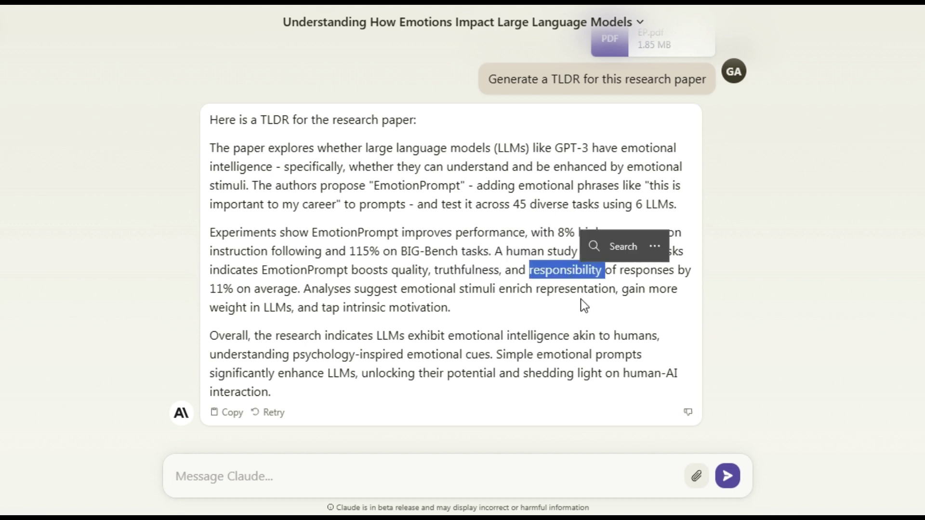
left_click(221, 294)
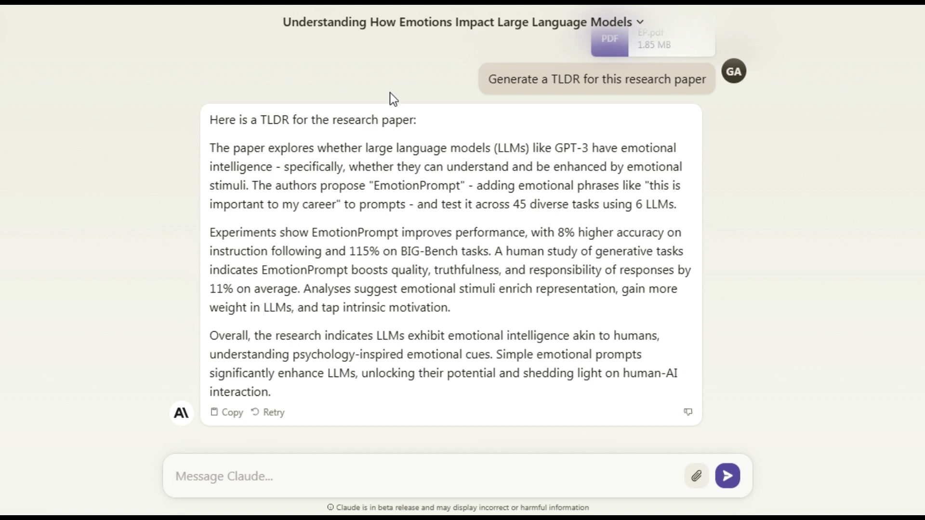
left_click_drag(649, 186, 682, 187)
left_click(677, 189)
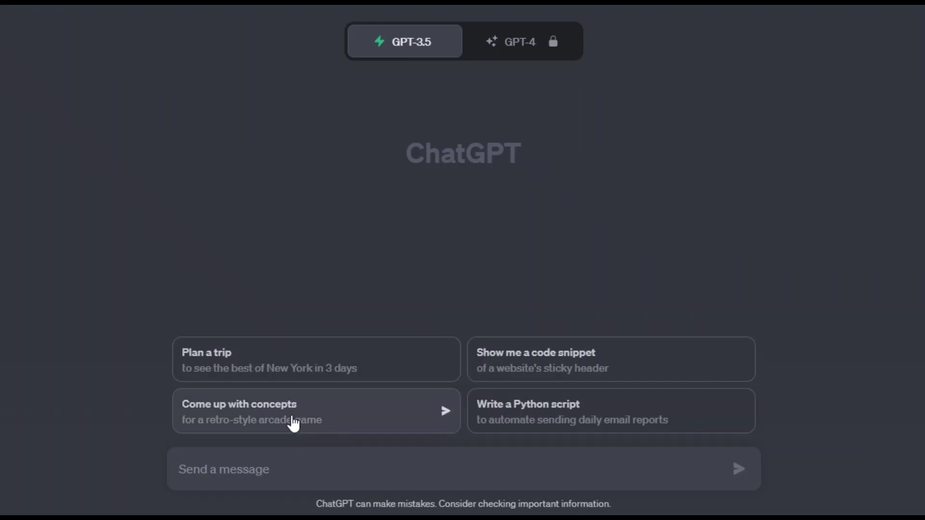
Switch to ChatGPT and submit the prompt "Write a email to my boss, telling I am taking a leave" with GPT-3.5
left_click(246, 463)
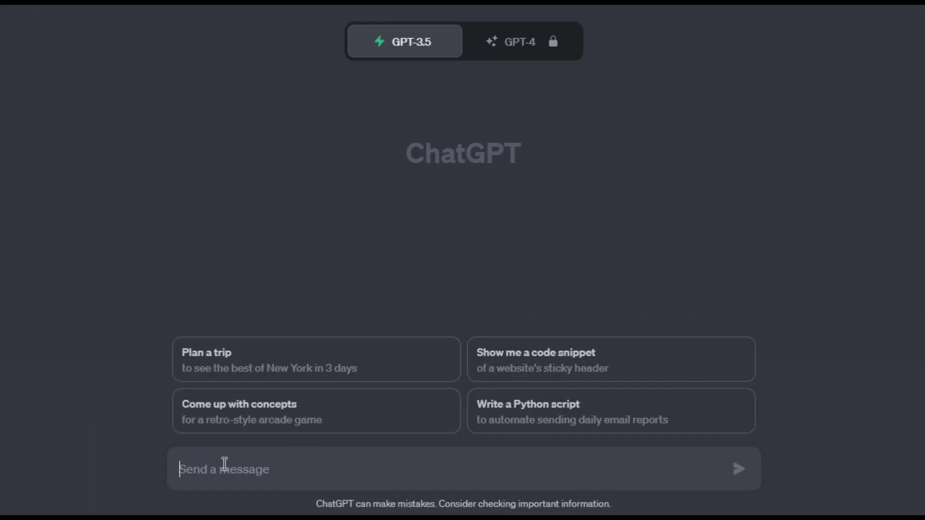
type("Wr")
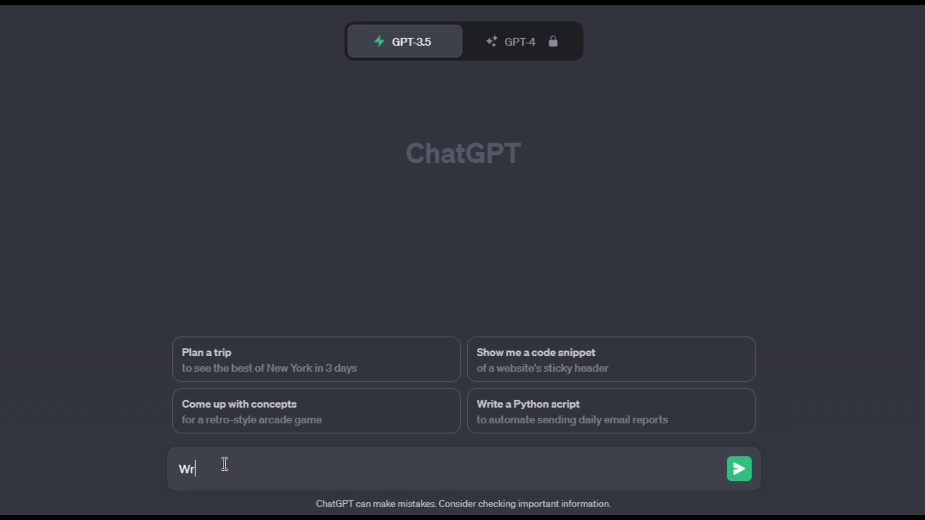
type("ite a email to my b")
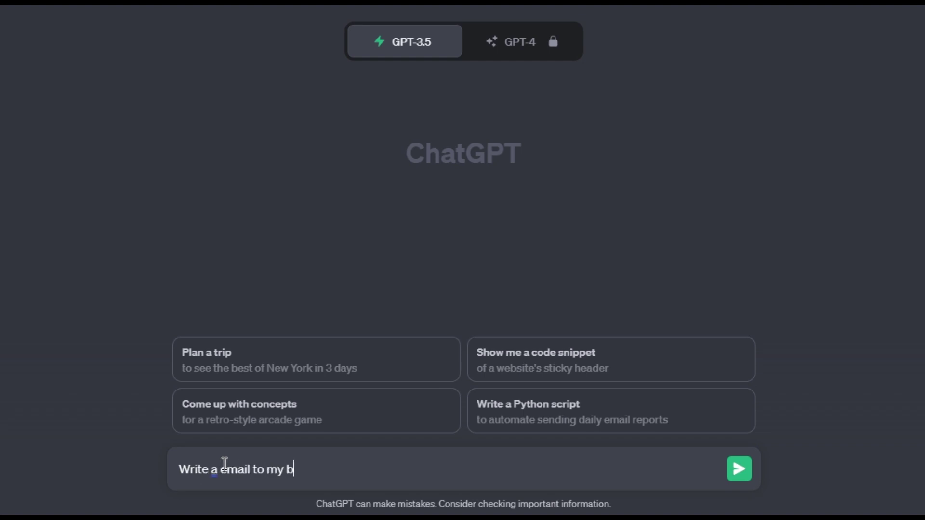
type("ooss ex")
type("elling I am taing")
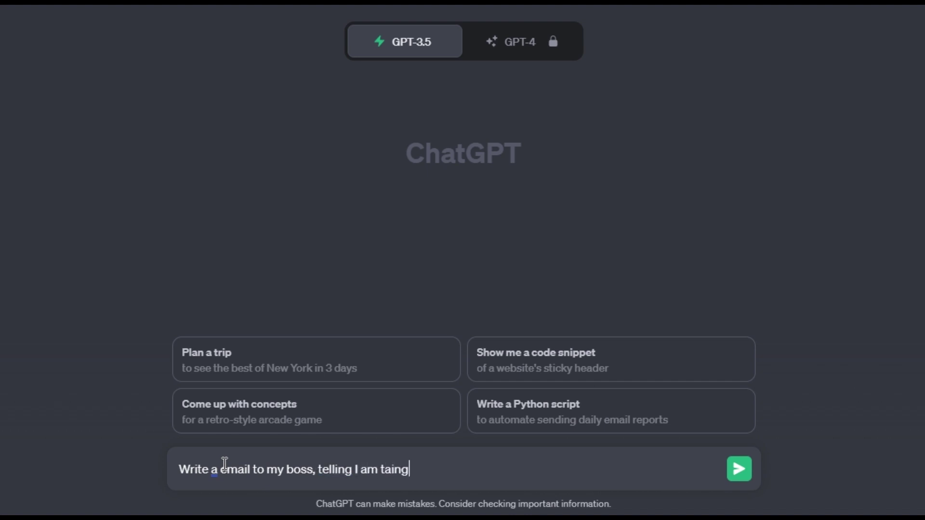
type(" a leave")
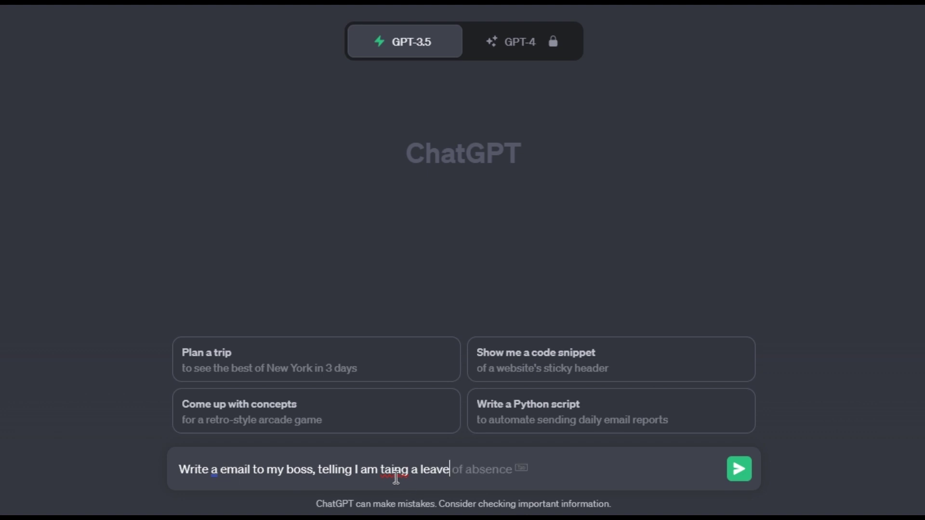
left_click(396, 477)
left_click(405, 357)
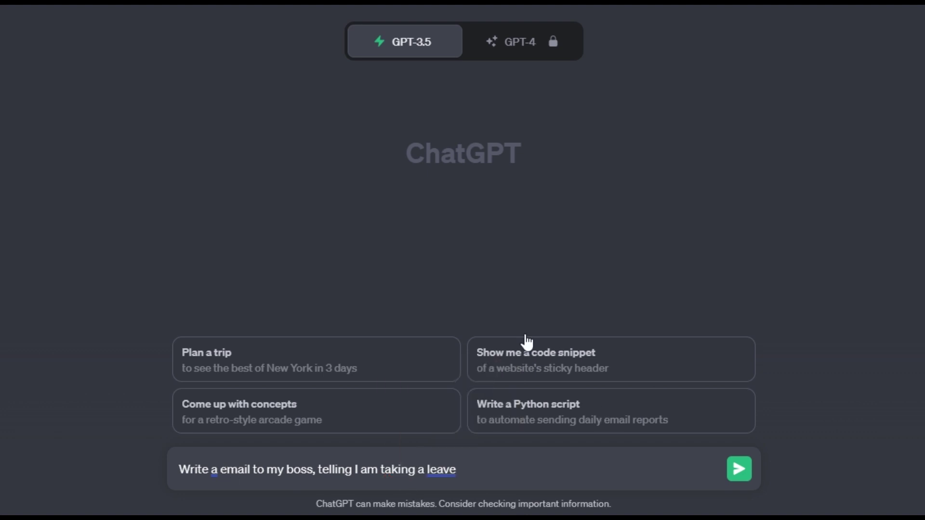
key("Return")
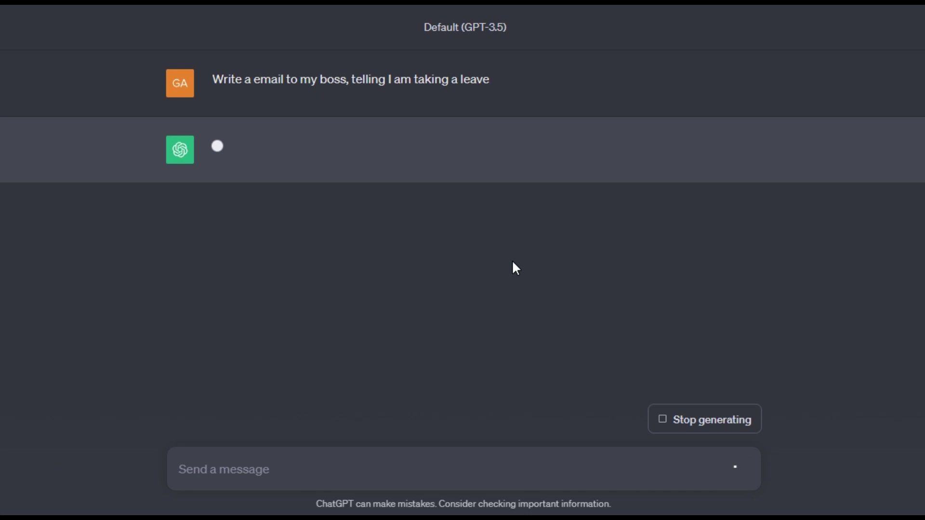
Read through the generated leave of absence email from the subject line to the sign-off
left_click_drag(207, 222, 365, 230)
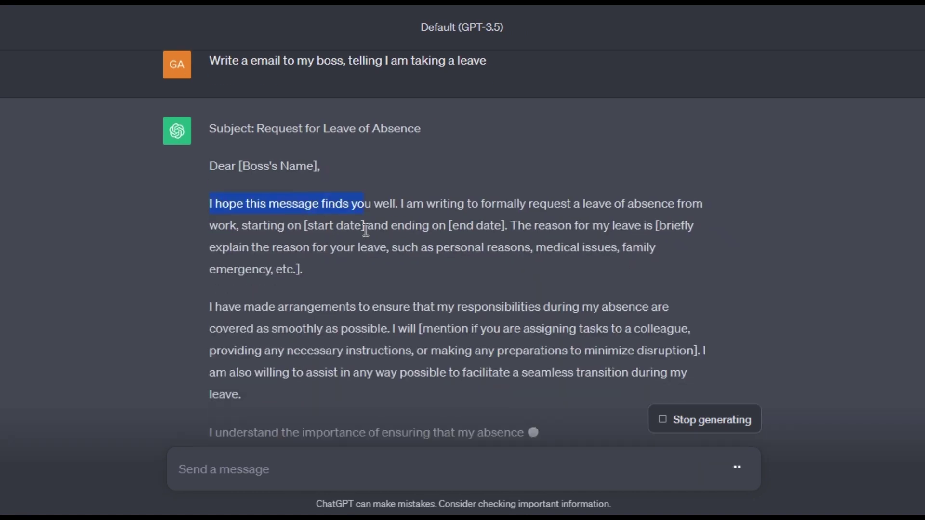
left_click(463, 223)
scroll(377, 243, "up", 2)
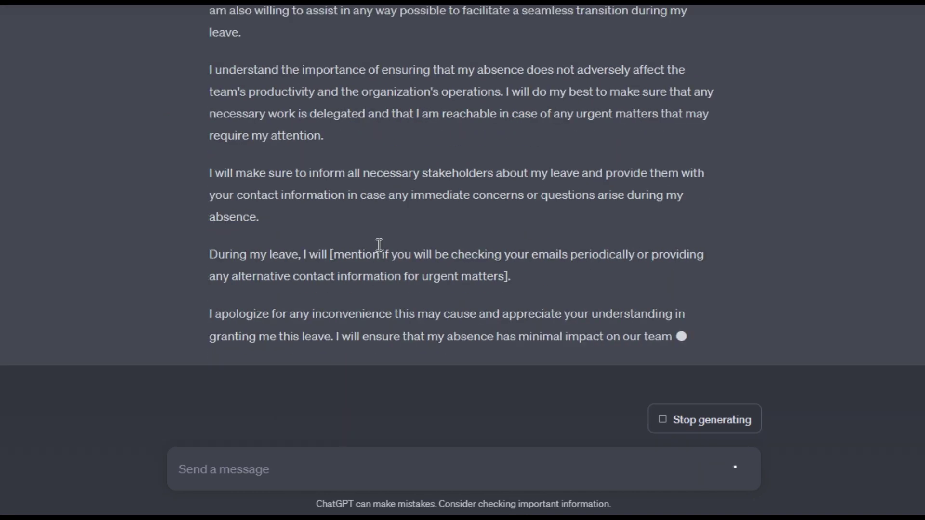
left_click_drag(339, 263, 594, 216)
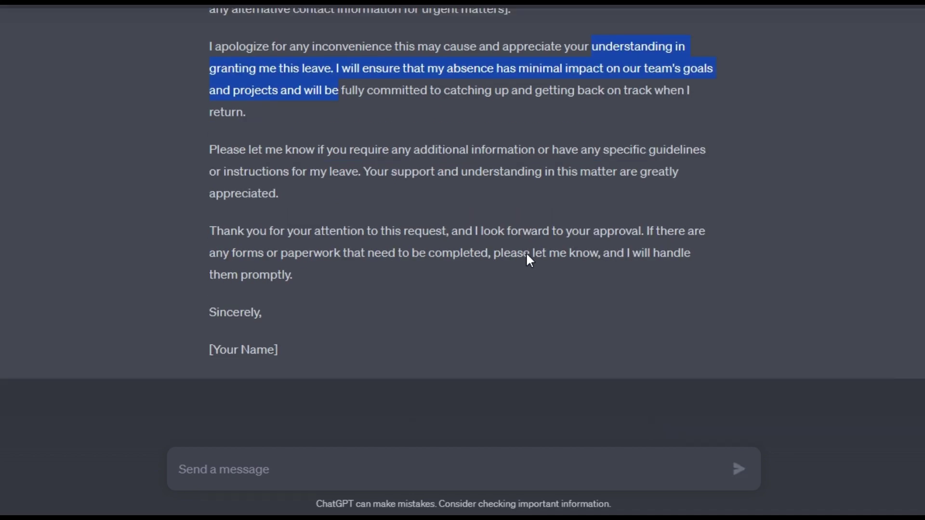
scroll(525, 252, "up", 9)
scroll(525, 253, "down", 6)
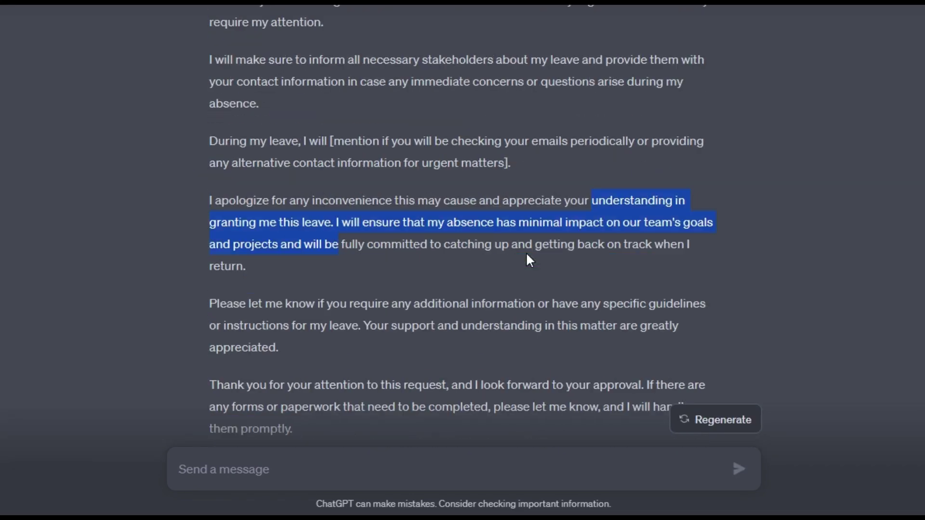
scroll(525, 252, "up", 15)
Edit the leave email prompt, append Claude's phrase "this is important to my career" after a comma, and resubmit it
left_click(734, 77)
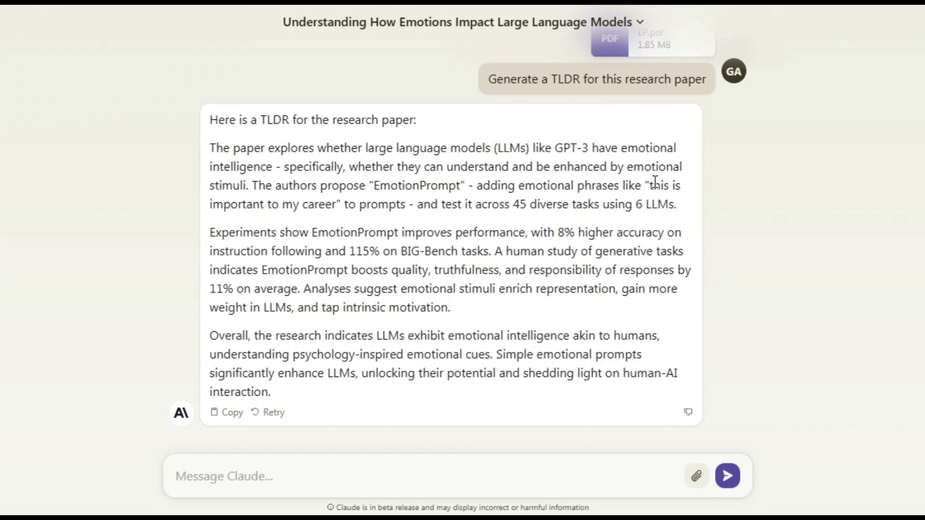
left_click_drag(650, 185, 340, 208)
key("ctrl+c")
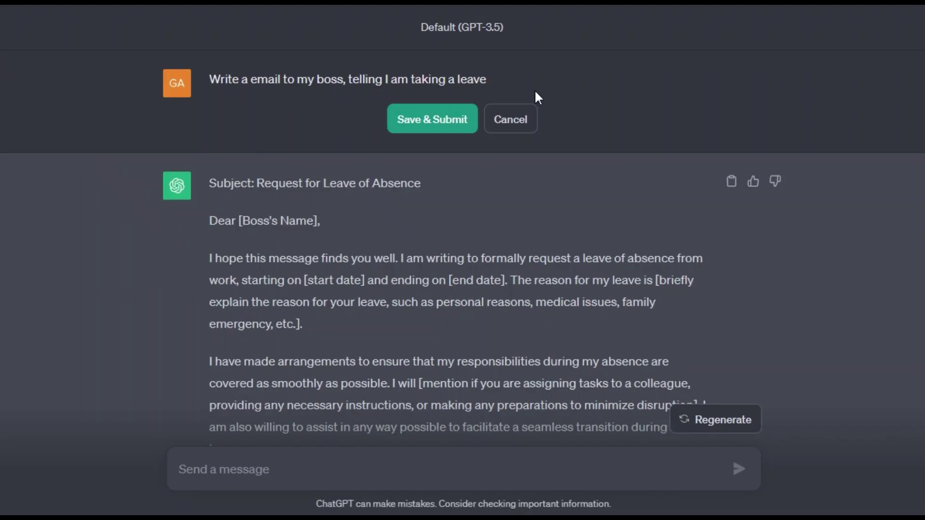
left_click(529, 79)
type(",")
key("ctrl+v")
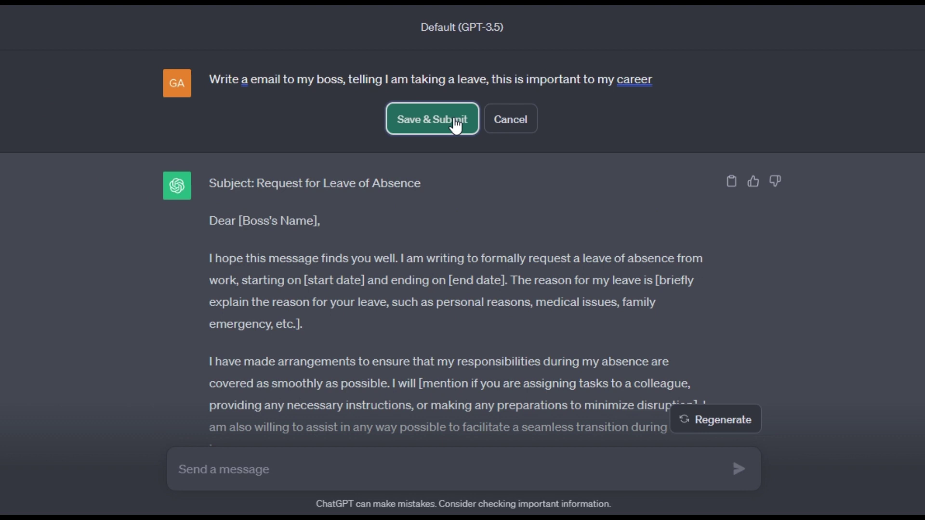
left_click(452, 122)
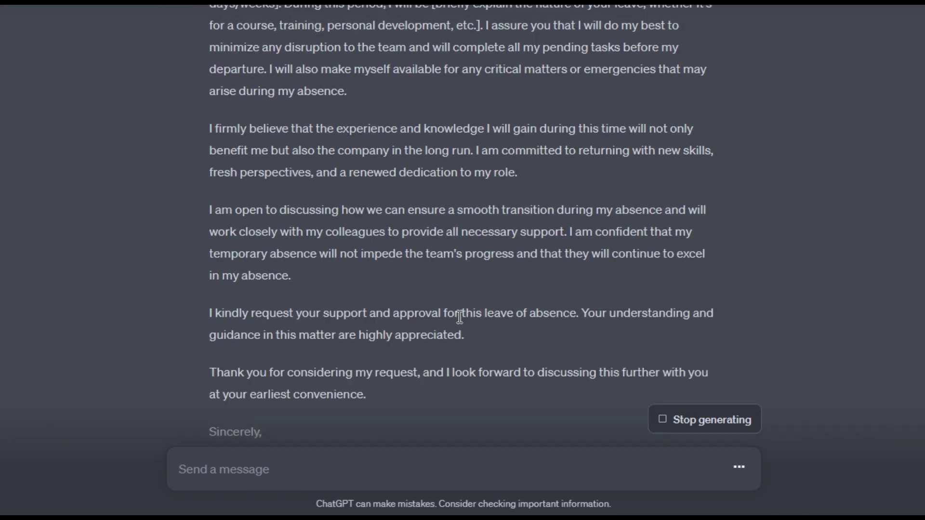
Read the regenerated email's paragraph on experience gained, company benefit, new skills and renewed dedication
left_click_drag(210, 117, 680, 118)
left_click(648, 120)
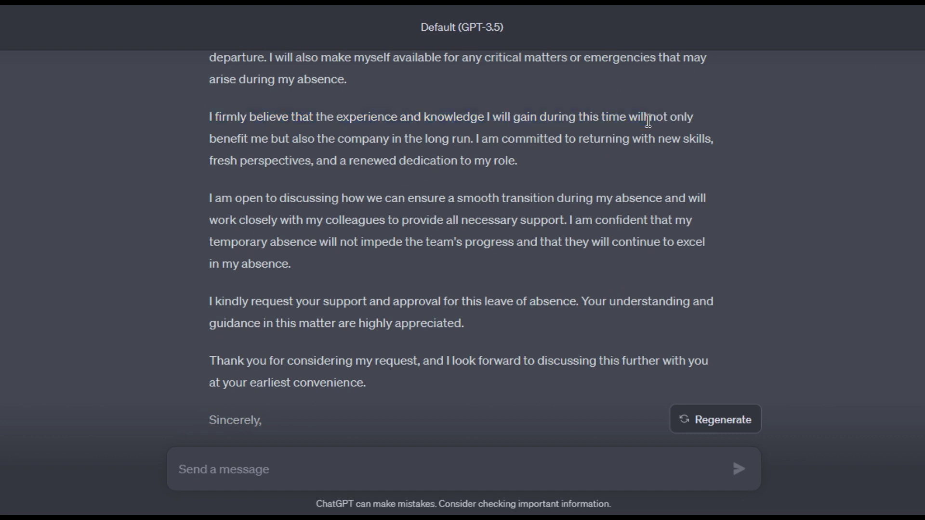
left_click_drag(404, 143, 453, 147)
double_click(453, 148)
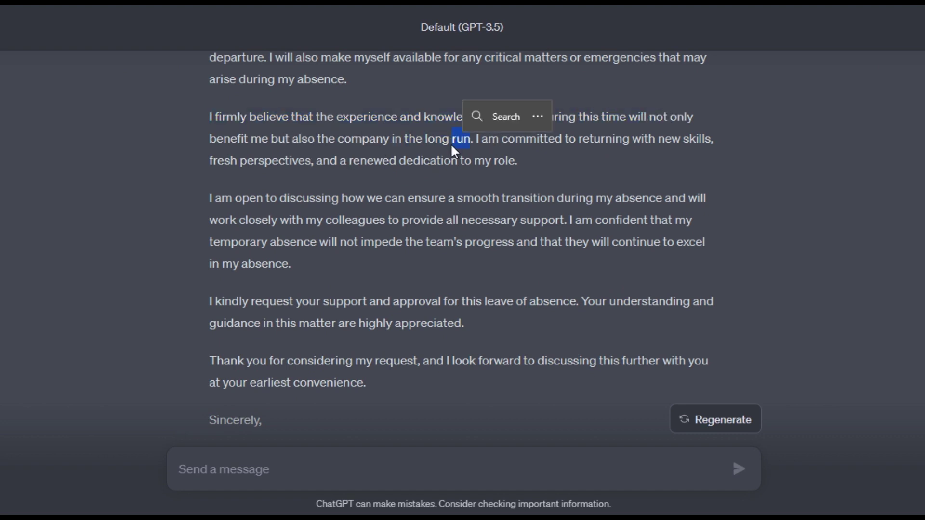
left_click(452, 147)
left_click_drag(659, 140, 725, 143)
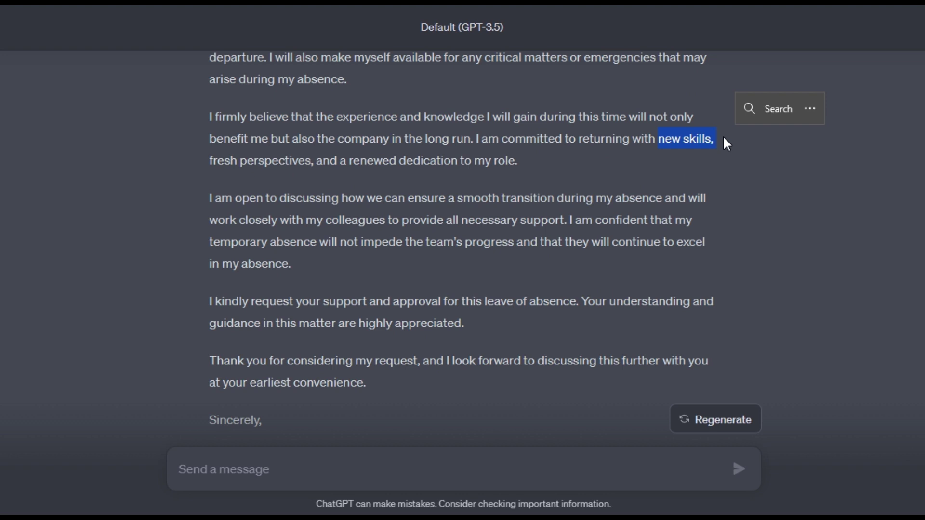
left_click(316, 128)
left_click_drag(197, 160, 492, 157)
left_click(496, 157)
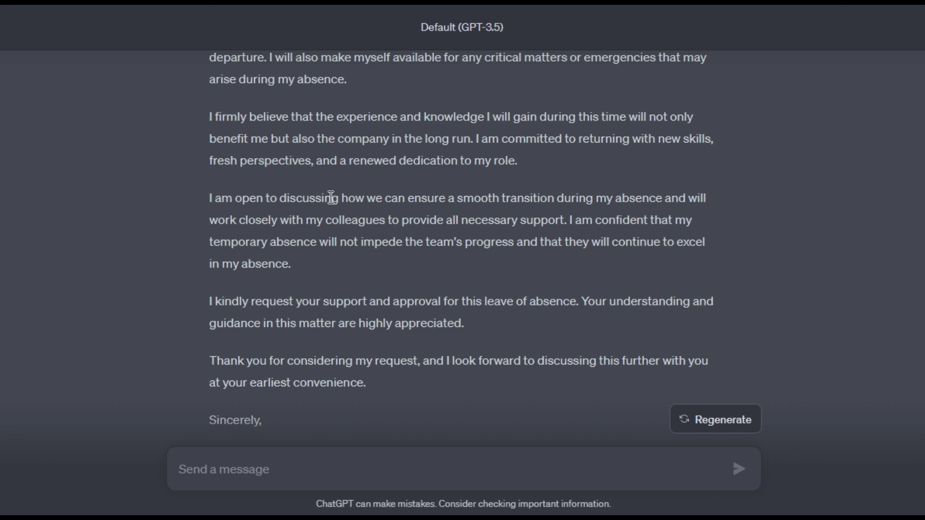
Review the rest of the new email and the emotional phrase added to the prompt above it
scroll(287, 247, "down", 1)
scroll(287, 247, "down", 1)
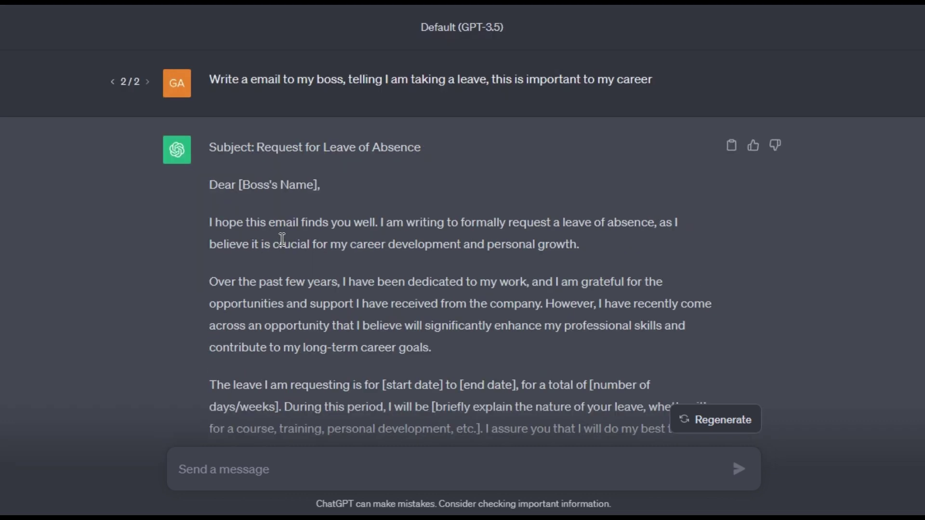
left_click_drag(492, 78, 661, 79)
left_click(666, 82)
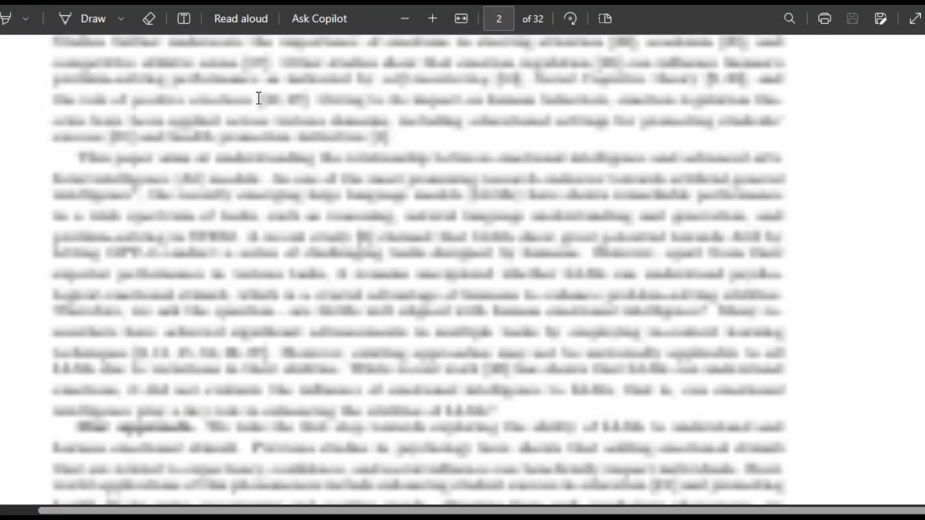
Switch to the PDF and return to the research paper's title on page 1
scroll(259, 98, "up", 15)
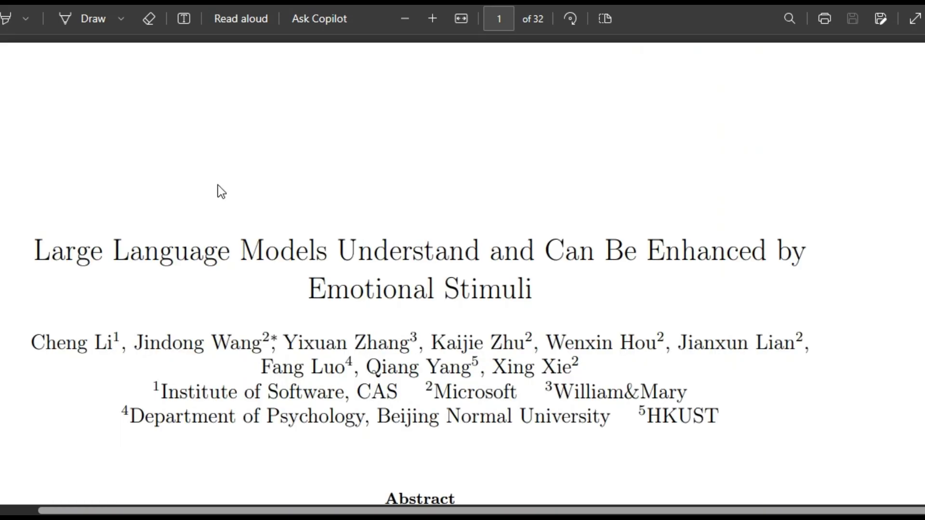
left_click_drag(38, 247, 644, 281)
left_click(616, 280)
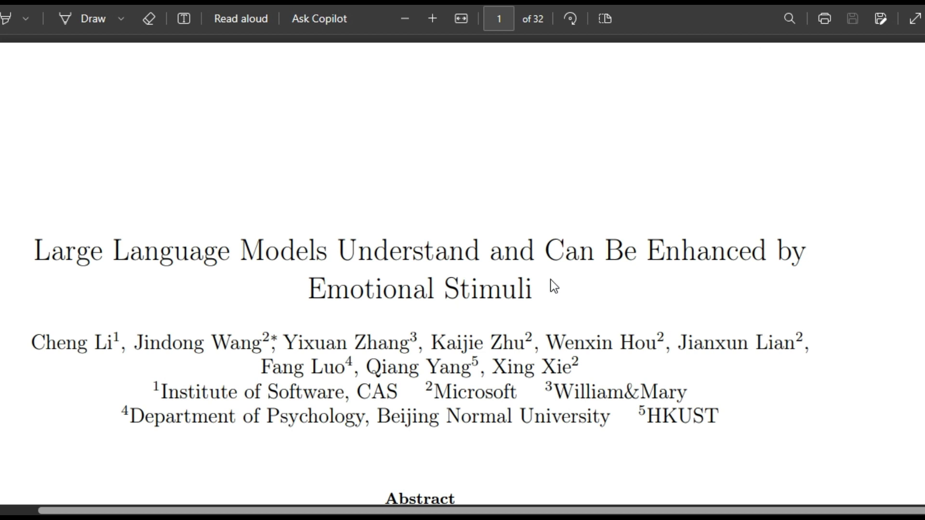